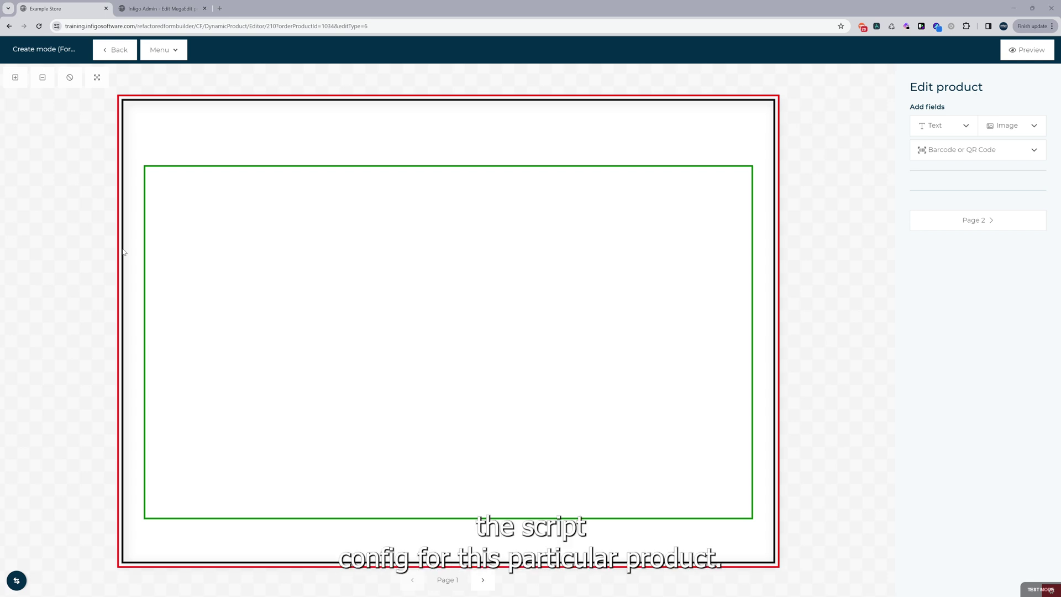
- Review the instanceEditorMode and AddFieldTypes entries in the 'Form Builder Refactor' script configuration and return to the product editor
{"action": "key", "text": "alt+Tab"}
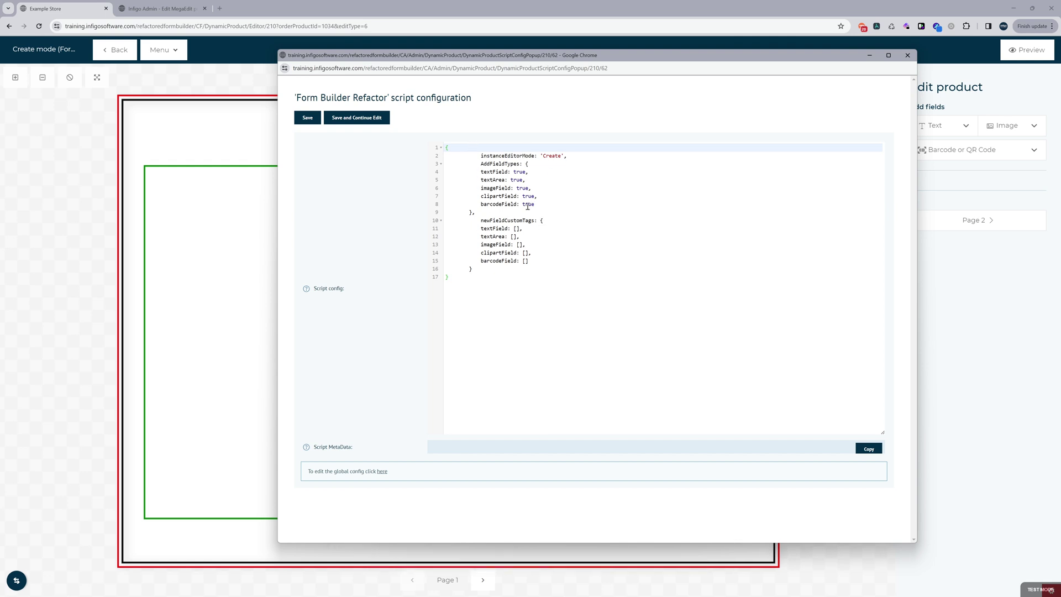
{"action": "left_click_drag", "start_coordinate": [457, 157], "coordinate": [583, 154]}
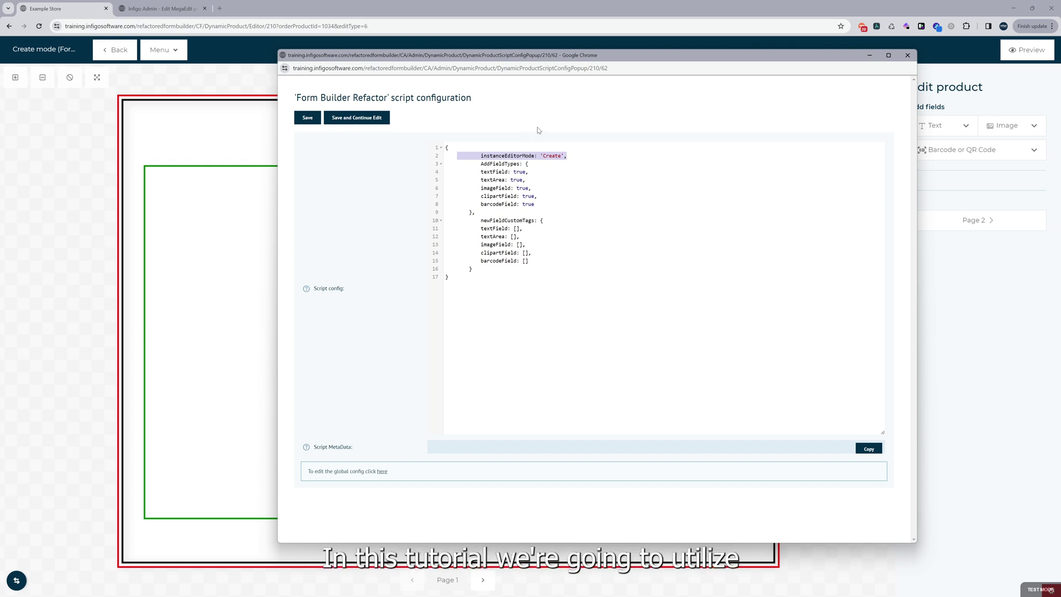
{"action": "left_click", "coordinate": [564, 167]}
{"action": "left_click_drag", "start_coordinate": [472, 166], "coordinate": [538, 165]}
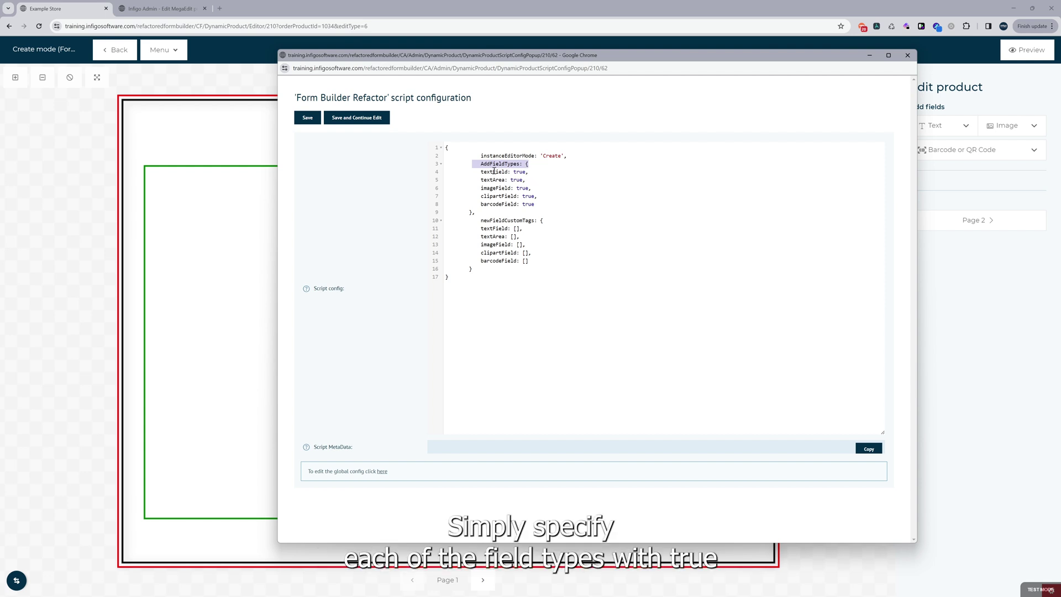
{"action": "left_click", "coordinate": [518, 172]}
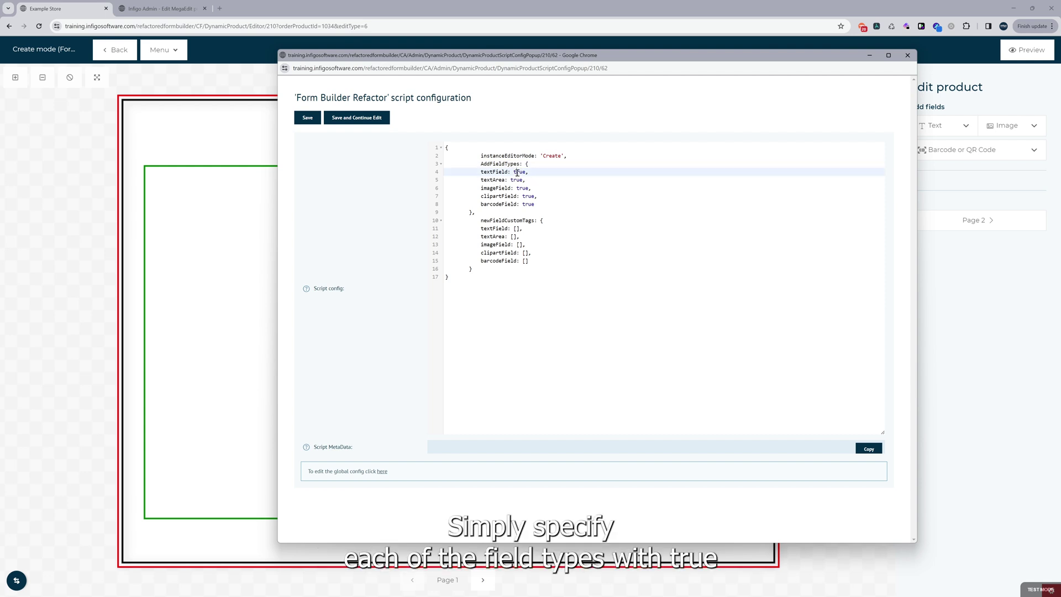
{"action": "left_click", "coordinate": [516, 180]}
{"action": "left_click", "coordinate": [521, 189]}
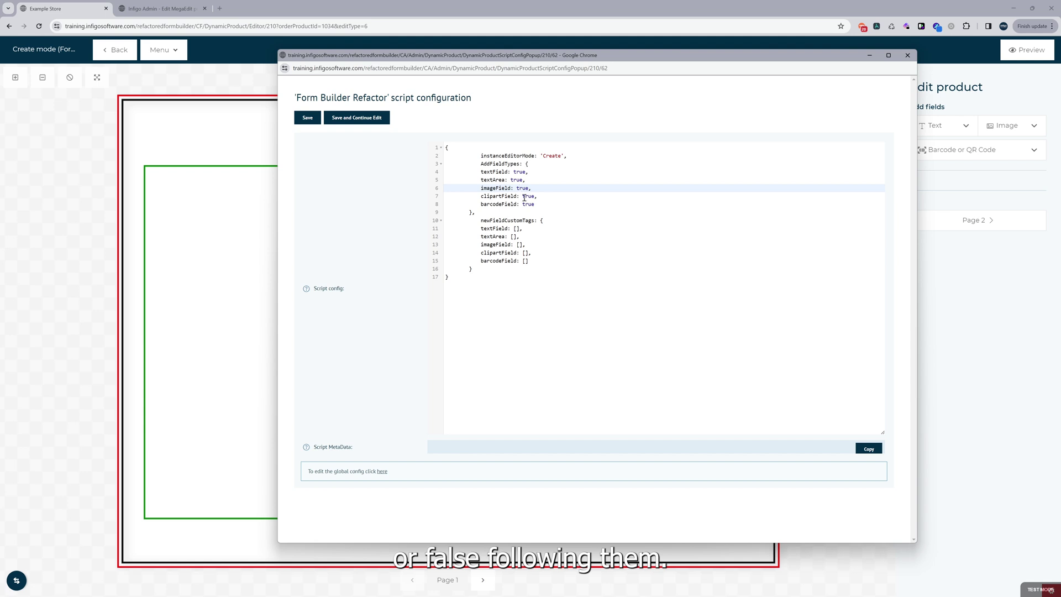
{"action": "left_click", "coordinate": [524, 197]}
{"action": "left_click", "coordinate": [531, 204]}
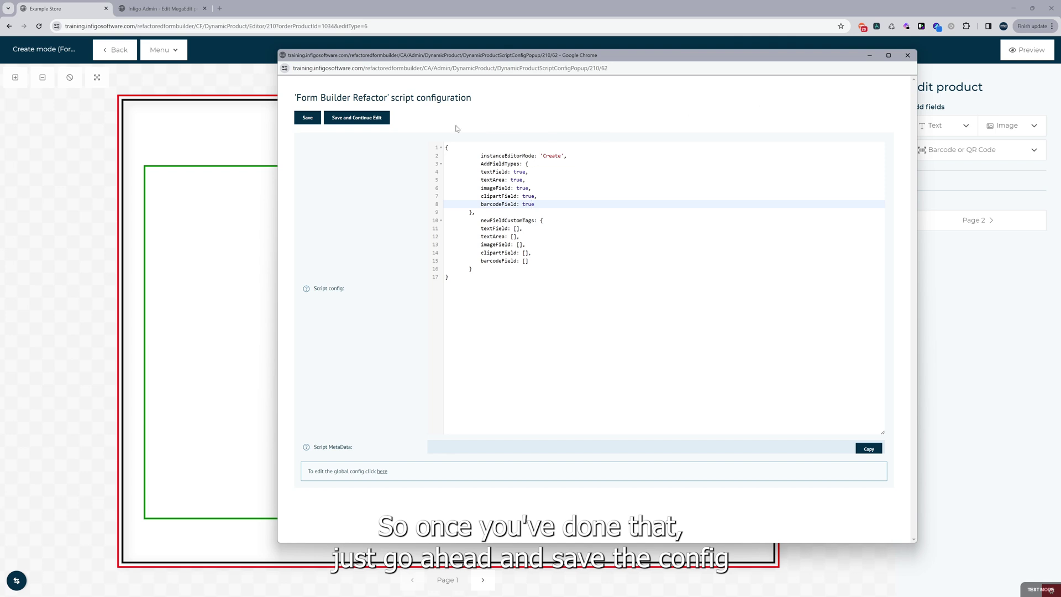
{"action": "left_click", "coordinate": [104, 137]}
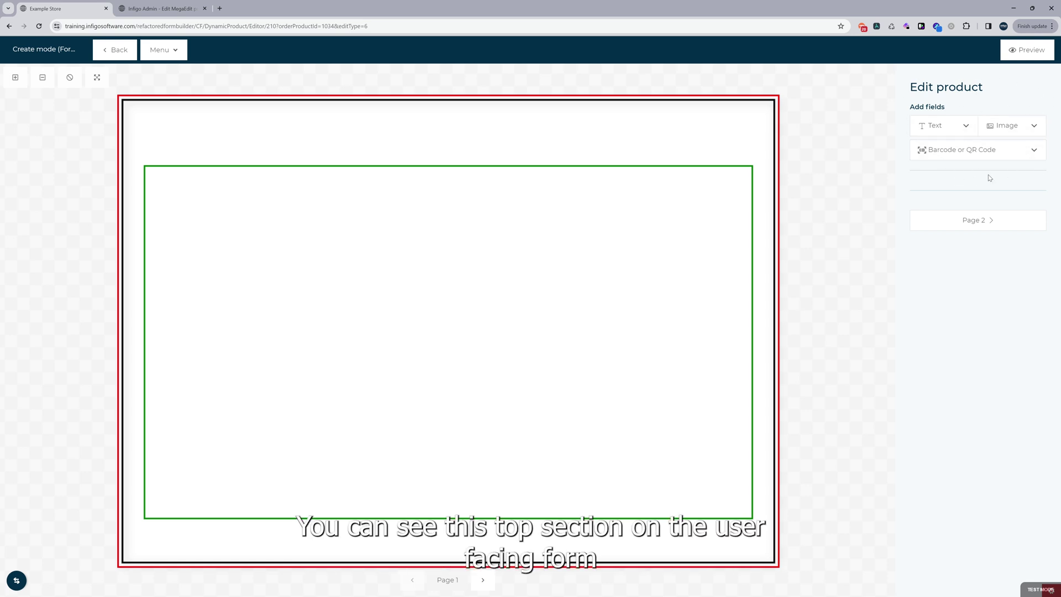
- Look through the Text, Image and Barcode or QR Code field types available for adding to the product
{"action": "left_click", "coordinate": [938, 131]}
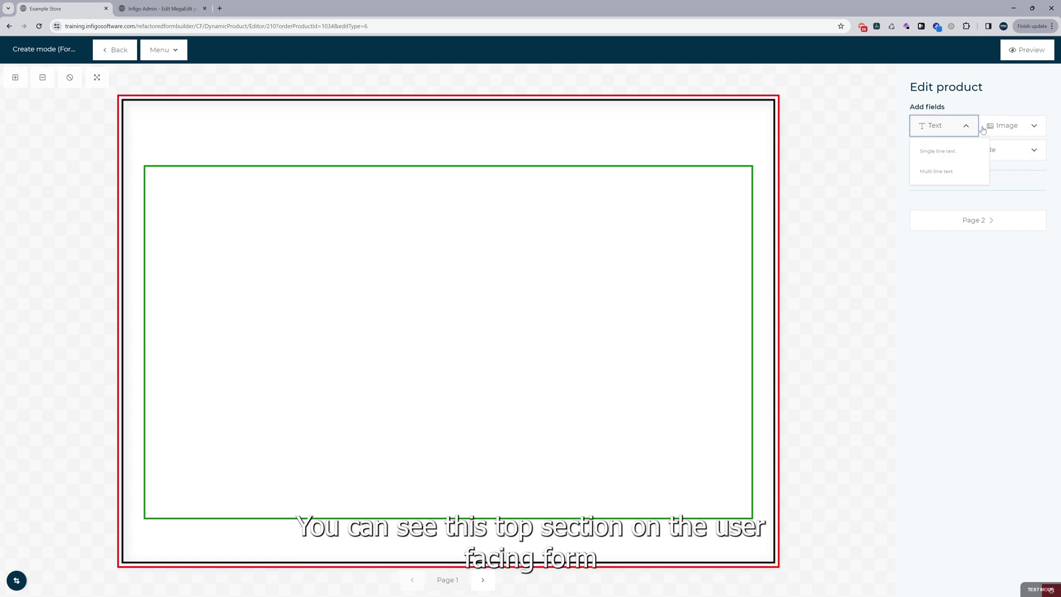
{"action": "left_click", "coordinate": [1016, 131]}
{"action": "left_click", "coordinate": [951, 153]}
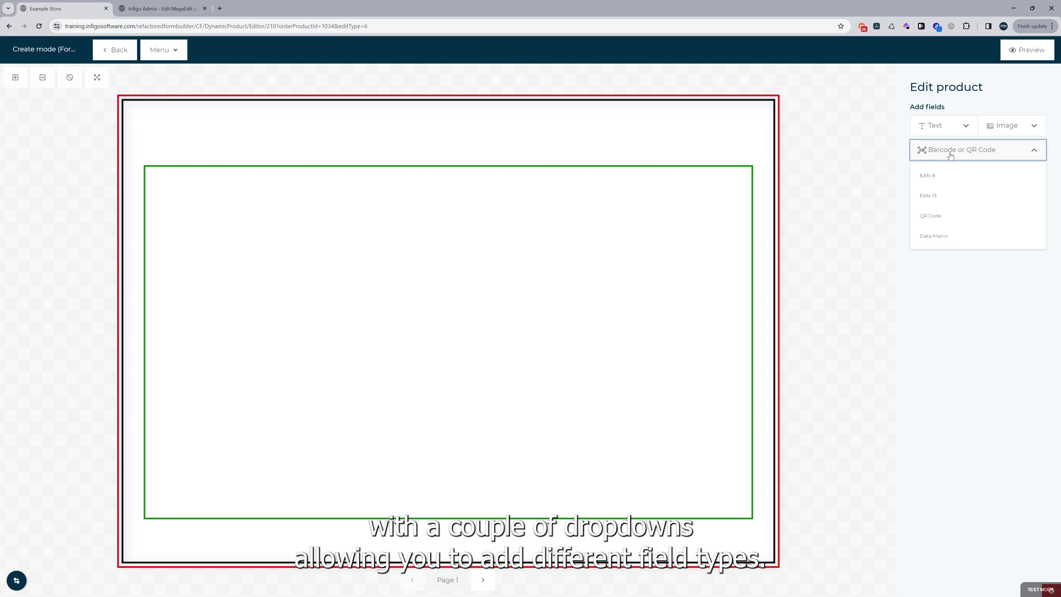
{"action": "left_click", "coordinate": [950, 155]}
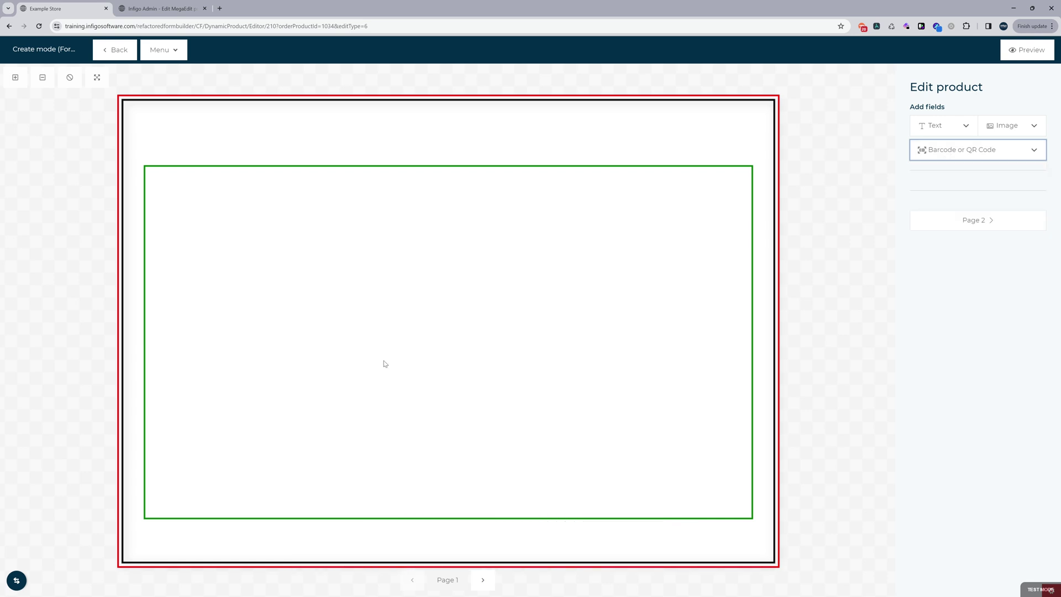
- Add a single line text field and place it in the upper-left corner of the green margin area
{"action": "left_click", "coordinate": [956, 131]}
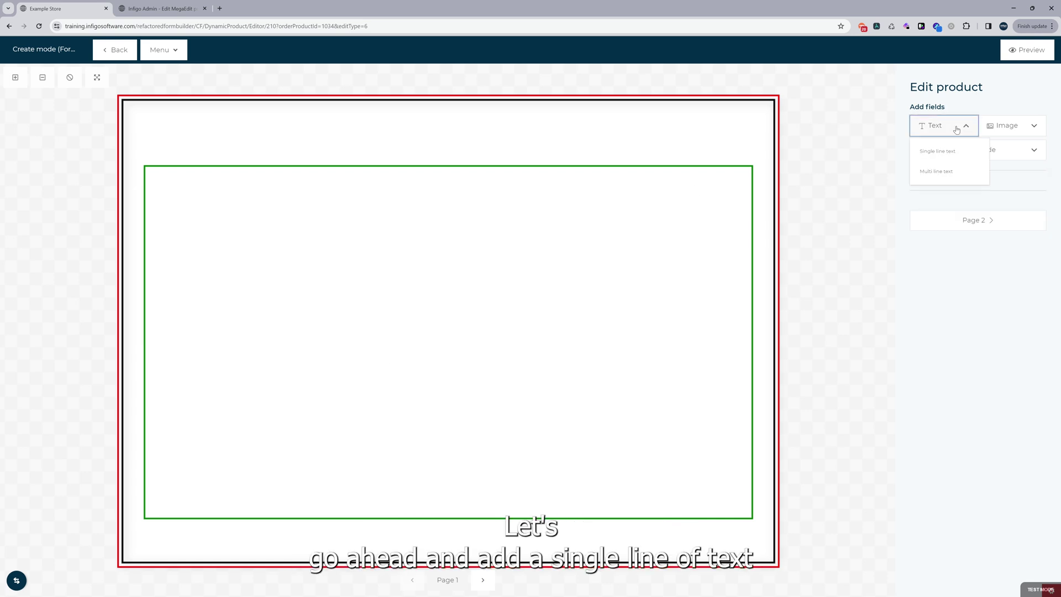
{"action": "left_click", "coordinate": [930, 150]}
{"action": "left_click_drag", "start_coordinate": [423, 275], "coordinate": [306, 221]}
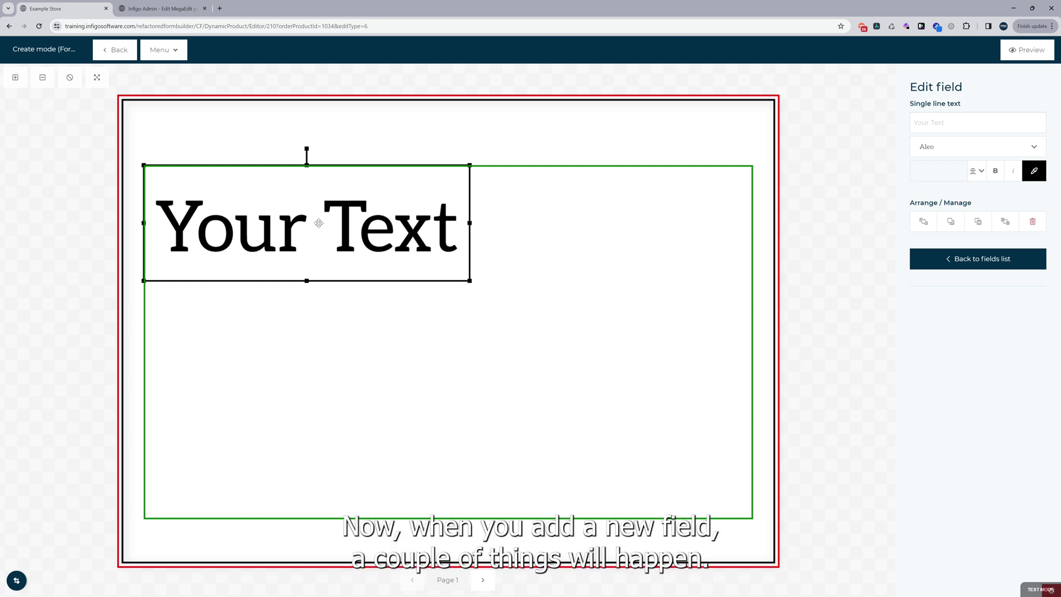
- Set the content of the new single line text field to Infigo
{"action": "left_click", "coordinate": [926, 128]}
{"action": "left_click", "coordinate": [925, 128]}
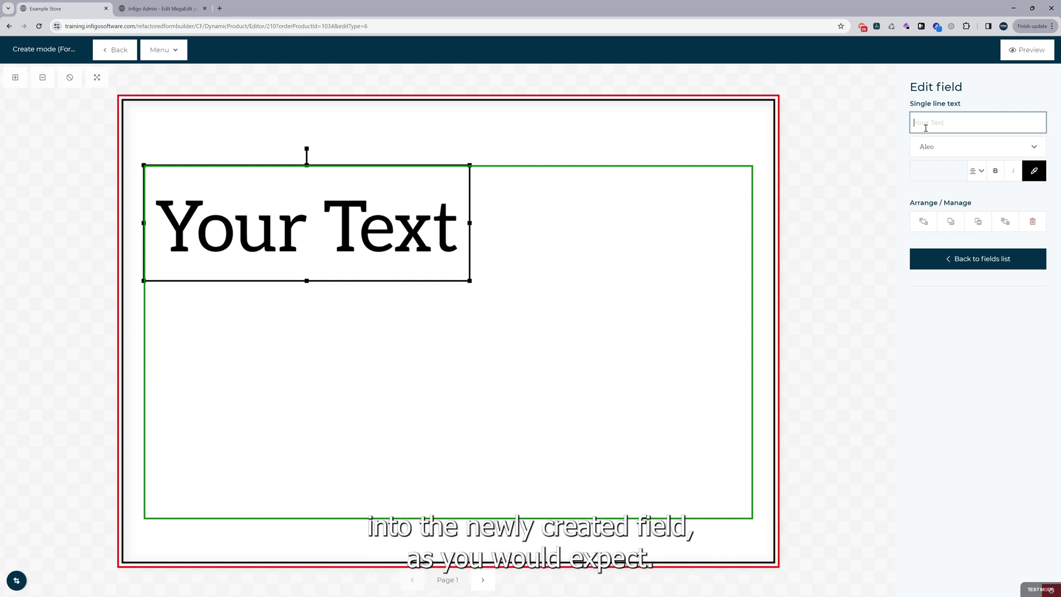
{"action": "type", "text": "Inf"}
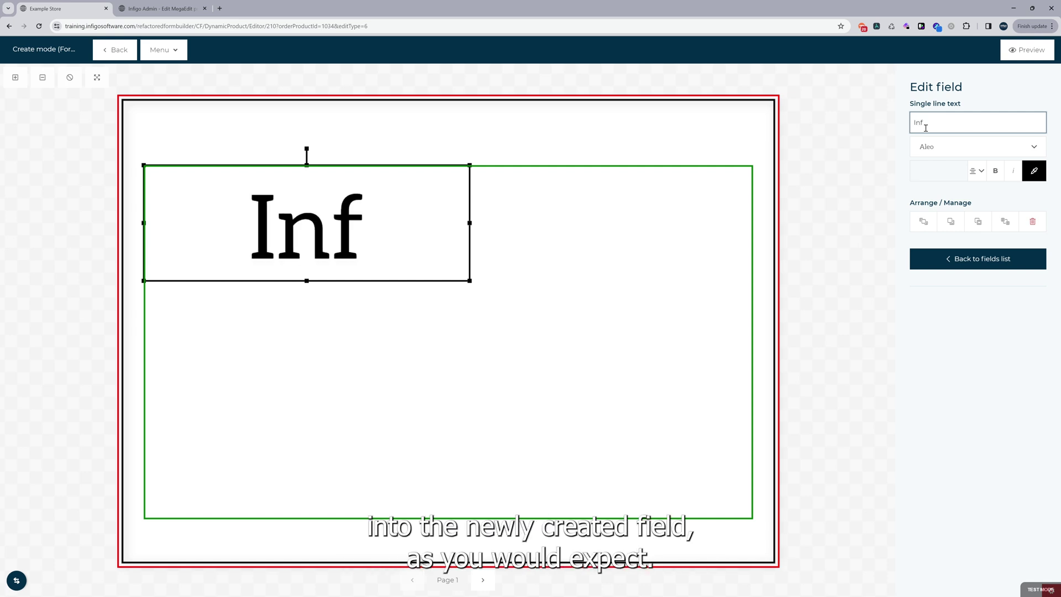
{"action": "type", "text": "igo"}
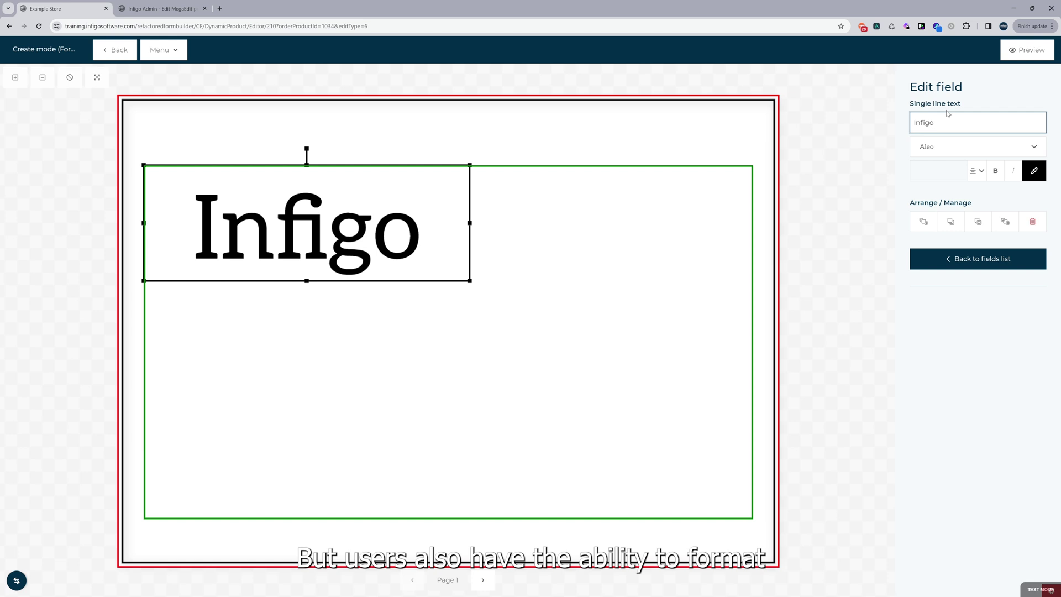
- Check the font selection of the Infigo text field without changing it and deselect the field
{"action": "left_click", "coordinate": [946, 153]}
{"action": "left_click", "coordinate": [945, 153]}
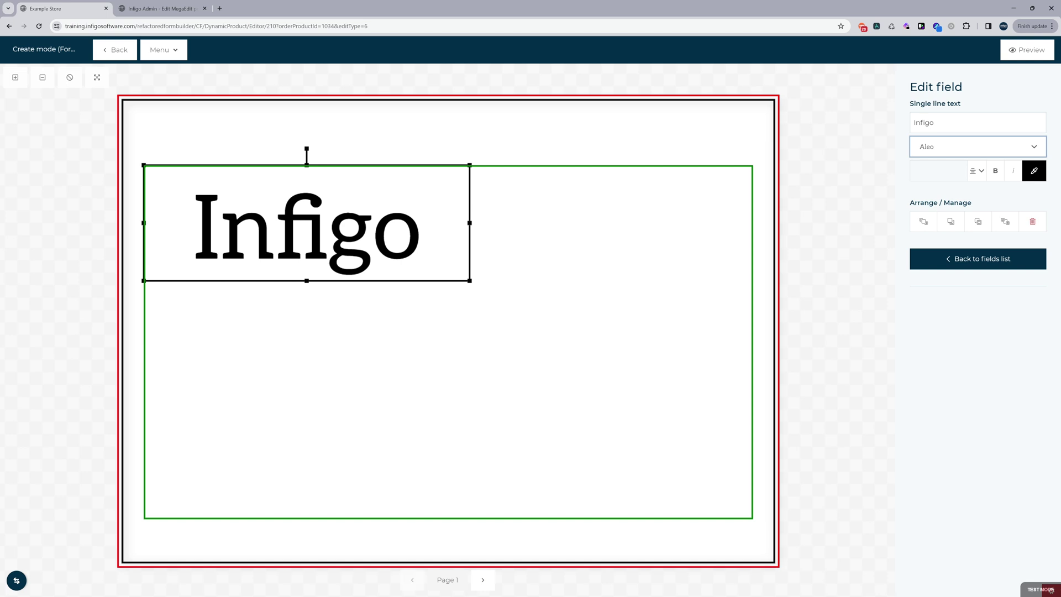
{"action": "left_click", "coordinate": [292, 361]}
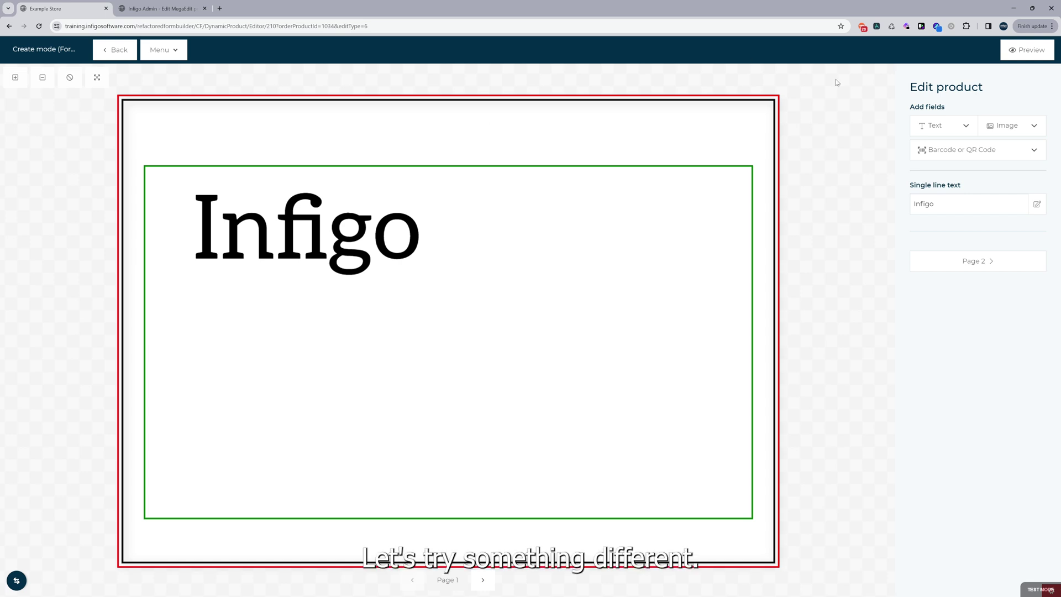
- Add a clipart field and place it in the lower-right corner of the green margin area
{"action": "left_click", "coordinate": [1006, 131]}
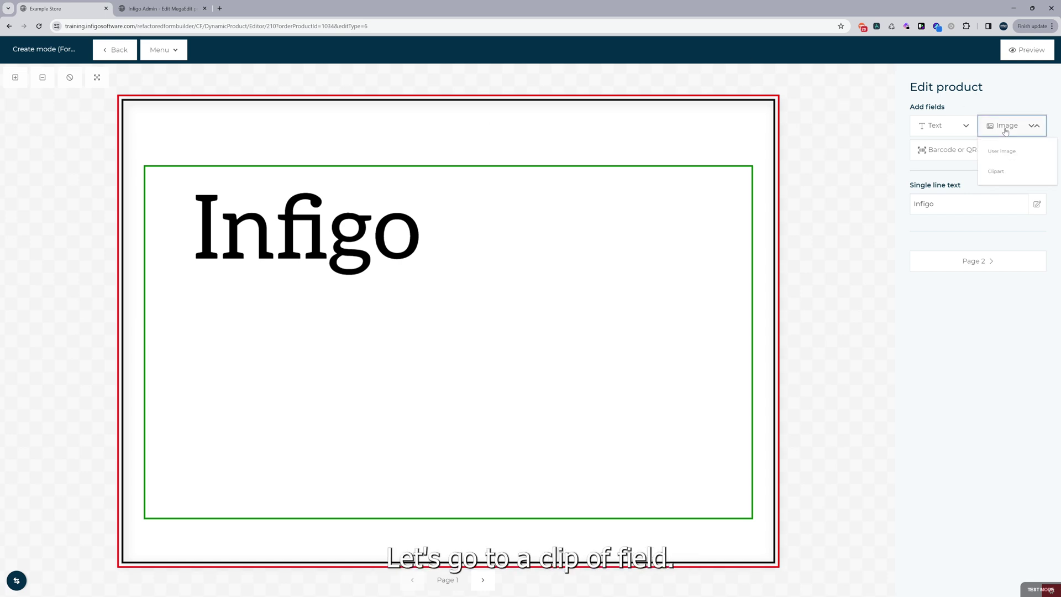
{"action": "left_click", "coordinate": [1002, 173]}
{"action": "left_click_drag", "start_coordinate": [471, 296], "coordinate": [590, 366]}
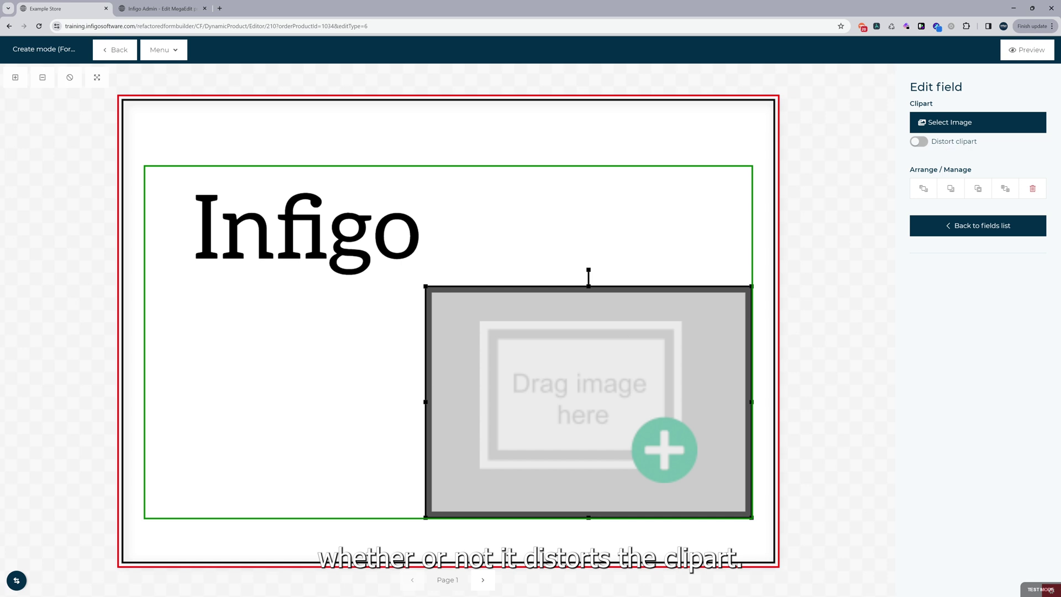
- Fill the clipart field with the rocket image from the Icons clipart category
{"action": "left_click", "coordinate": [1005, 122]}
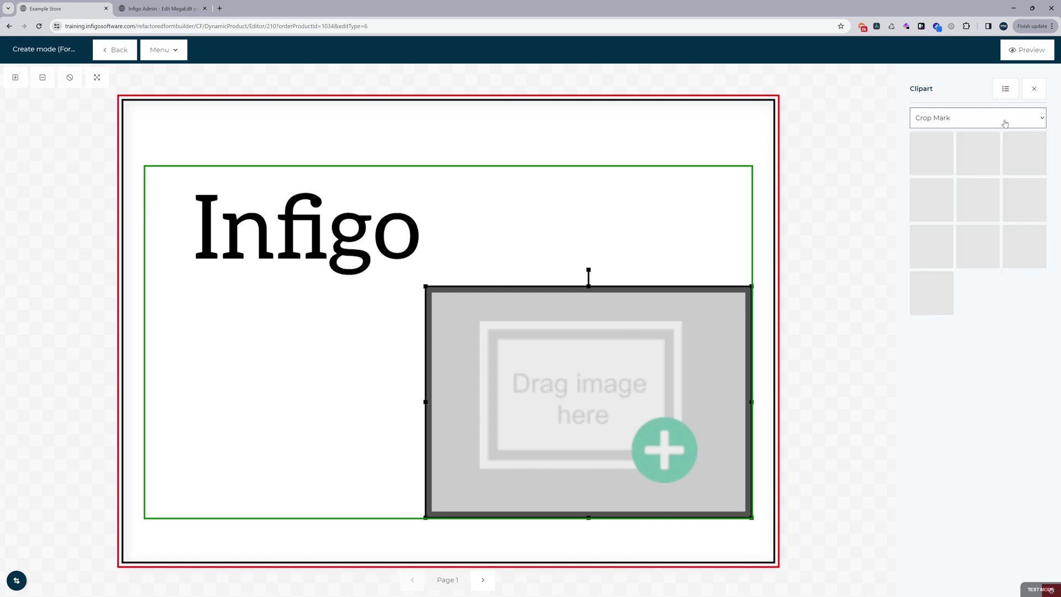
{"action": "left_click", "coordinate": [969, 122]}
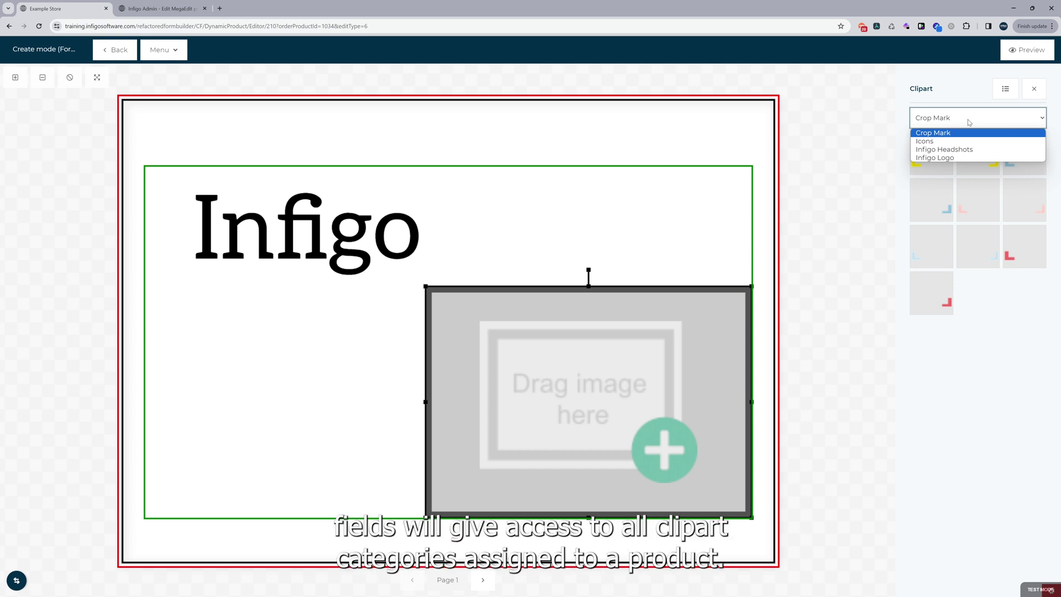
{"action": "left_click", "coordinate": [946, 141]}
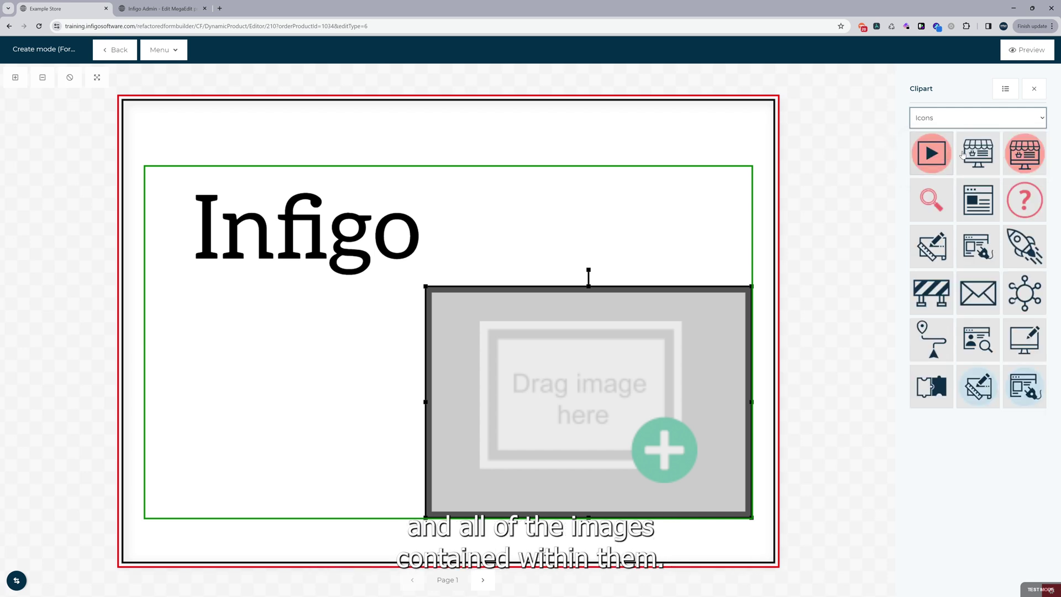
{"action": "left_click", "coordinate": [1022, 252]}
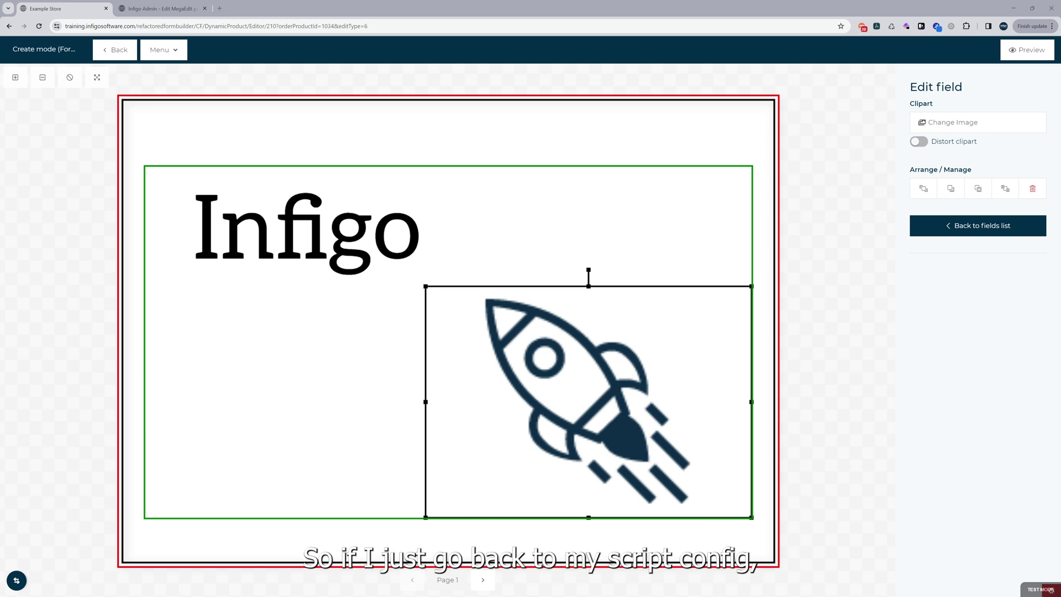
- Examine the newFieldCustomTags section of the script configuration and return to the product editor
{"action": "key", "text": "alt+Tab"}
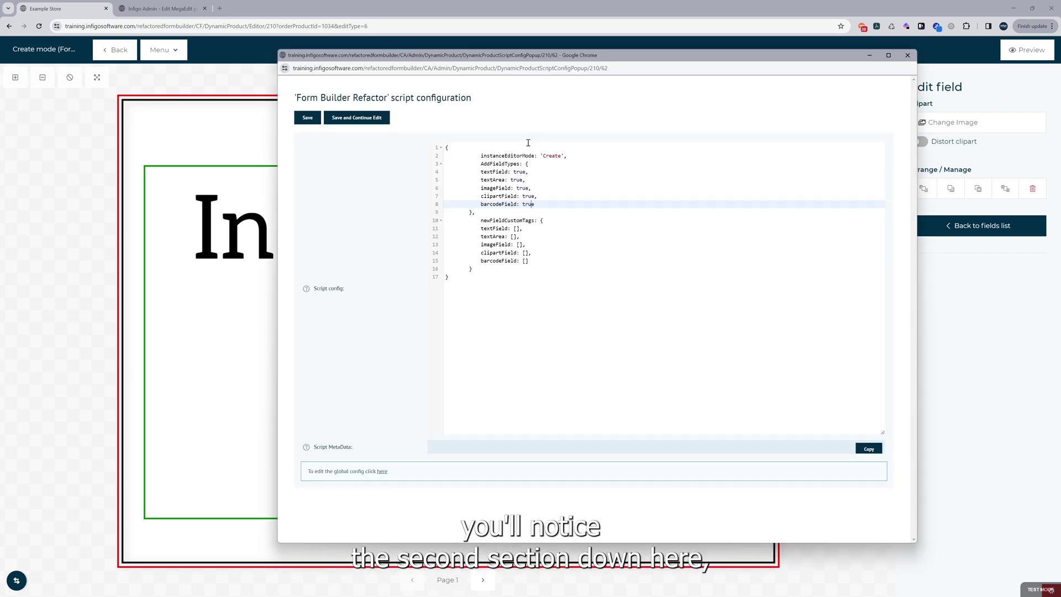
{"action": "left_click_drag", "start_coordinate": [530, 261], "coordinate": [442, 220]}
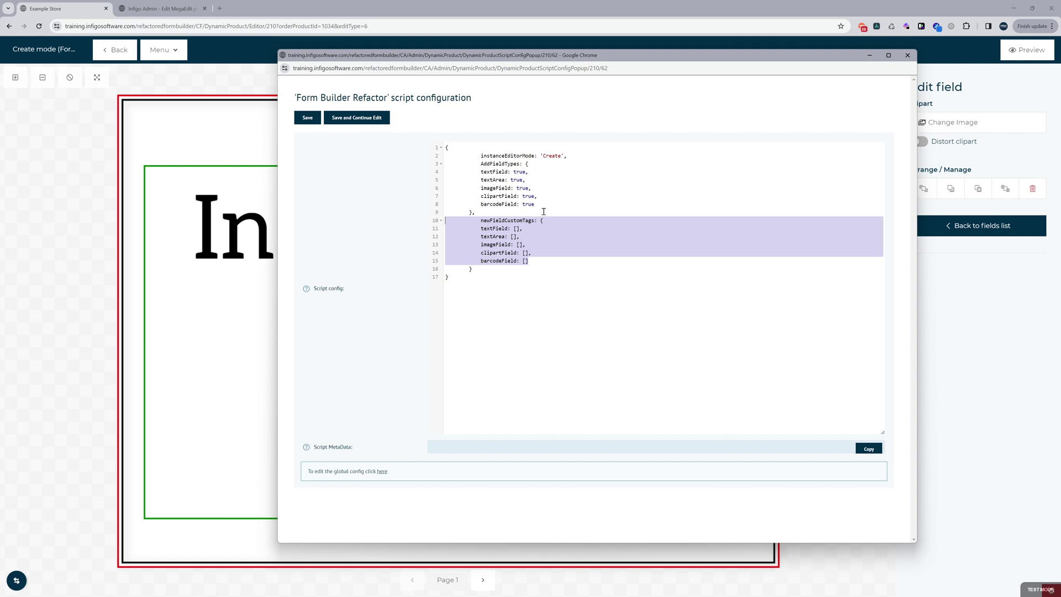
{"action": "left_click", "coordinate": [500, 221]}
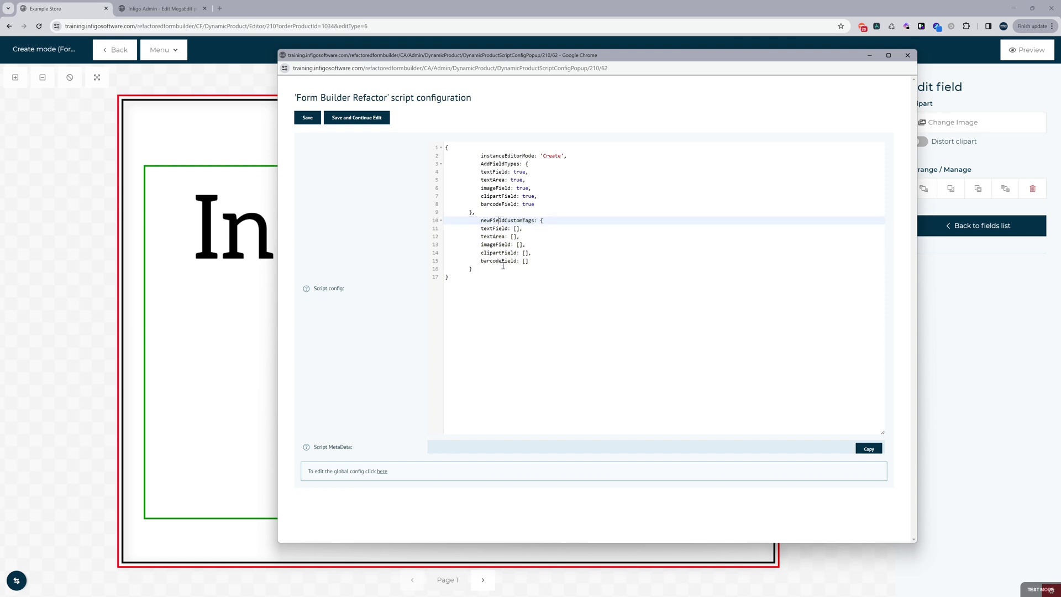
{"action": "left_click_drag", "start_coordinate": [467, 220], "coordinate": [575, 220]}
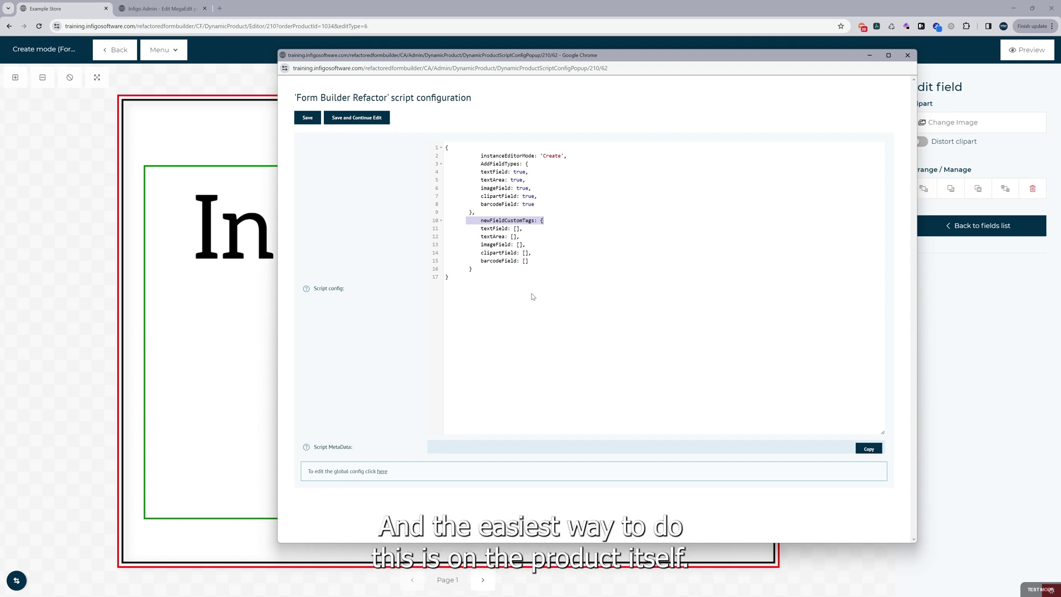
{"action": "key", "text": "ctrl+w"}
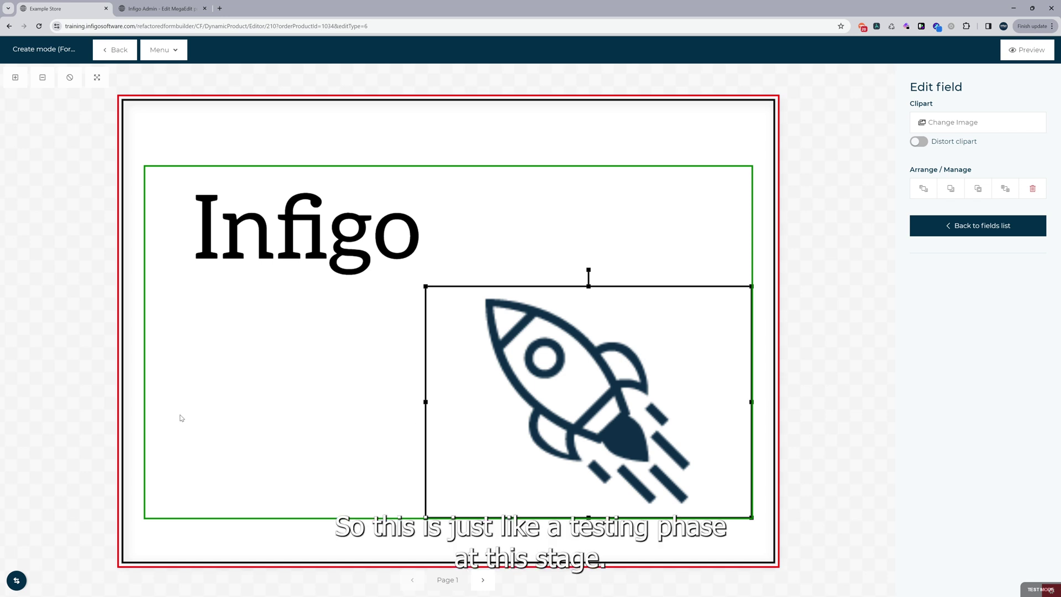
- Show the admin tools and add an image frame on the canvas below the Infigo text
{"action": "left_click", "coordinate": [16, 581]}
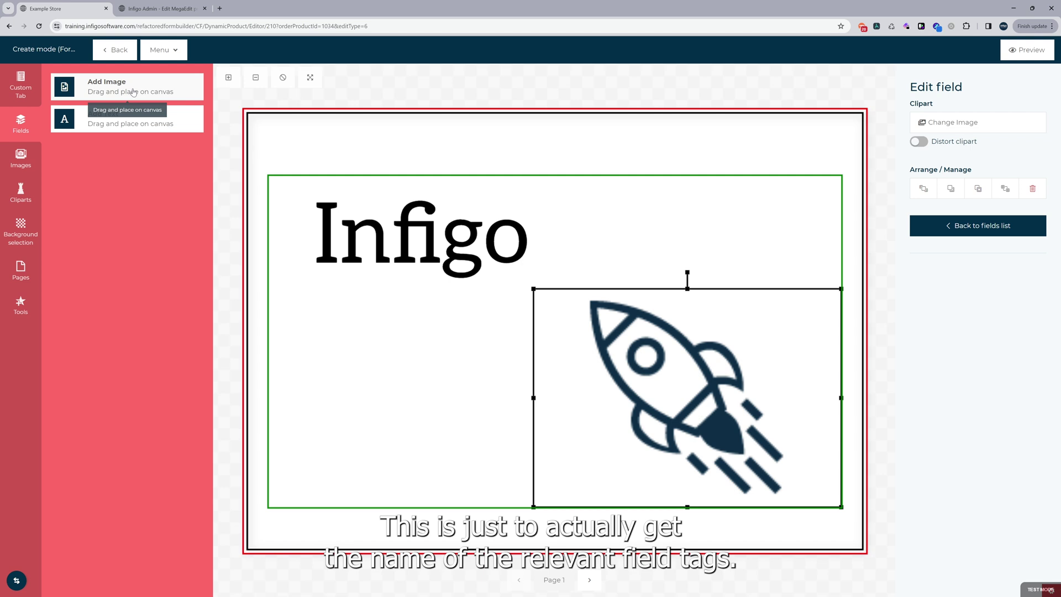
{"action": "left_click_drag", "start_coordinate": [132, 92], "coordinate": [407, 255]}
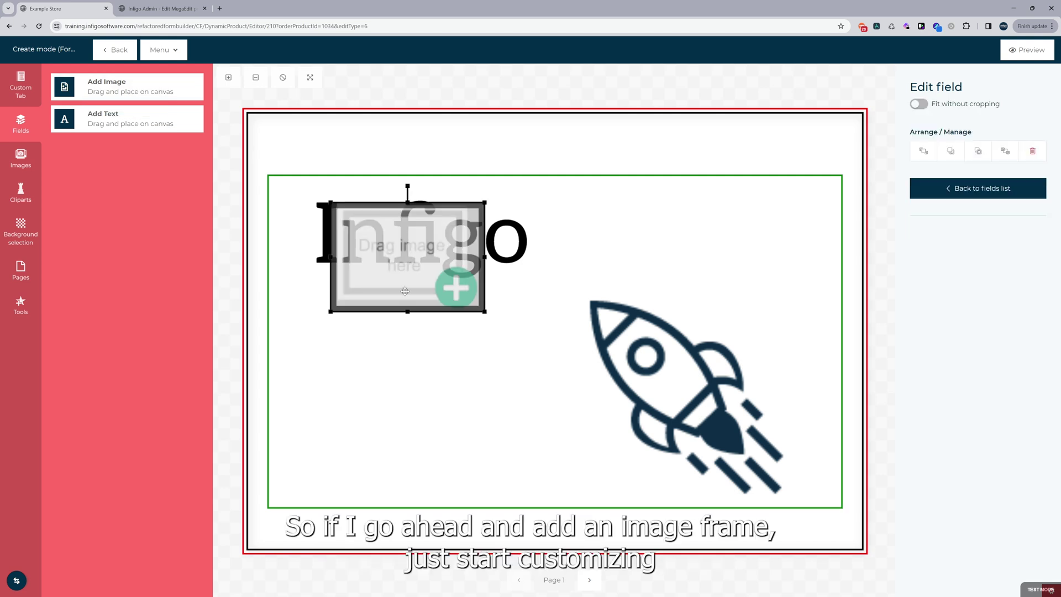
{"action": "left_click_drag", "start_coordinate": [405, 297], "coordinate": [403, 451]}
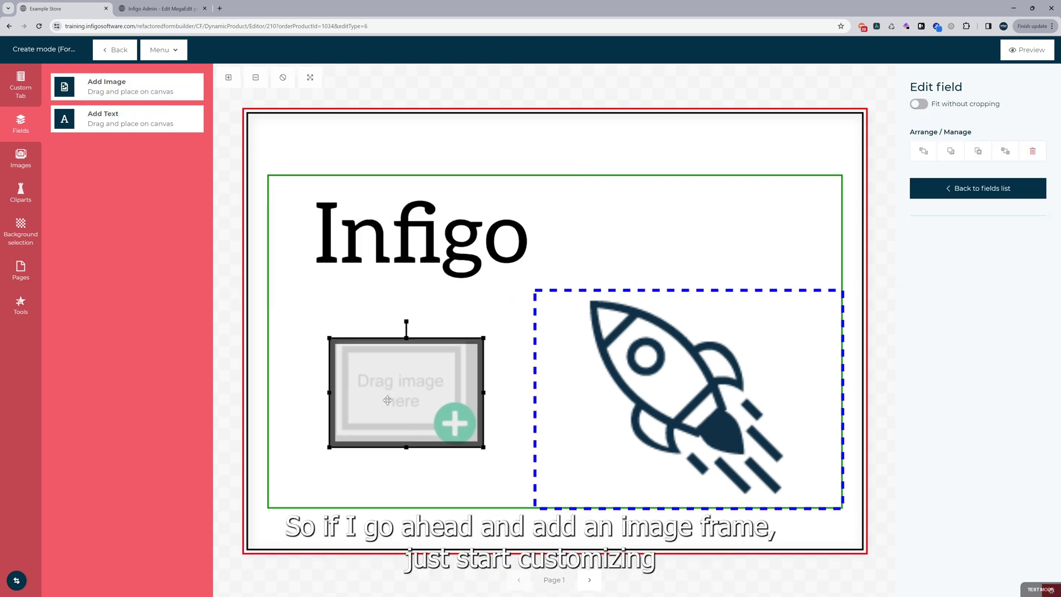
- Enable clipart selection on the unnamed image field and restrict its clipart options to the Infigo Headshots album
{"action": "left_click", "coordinate": [21, 89]}
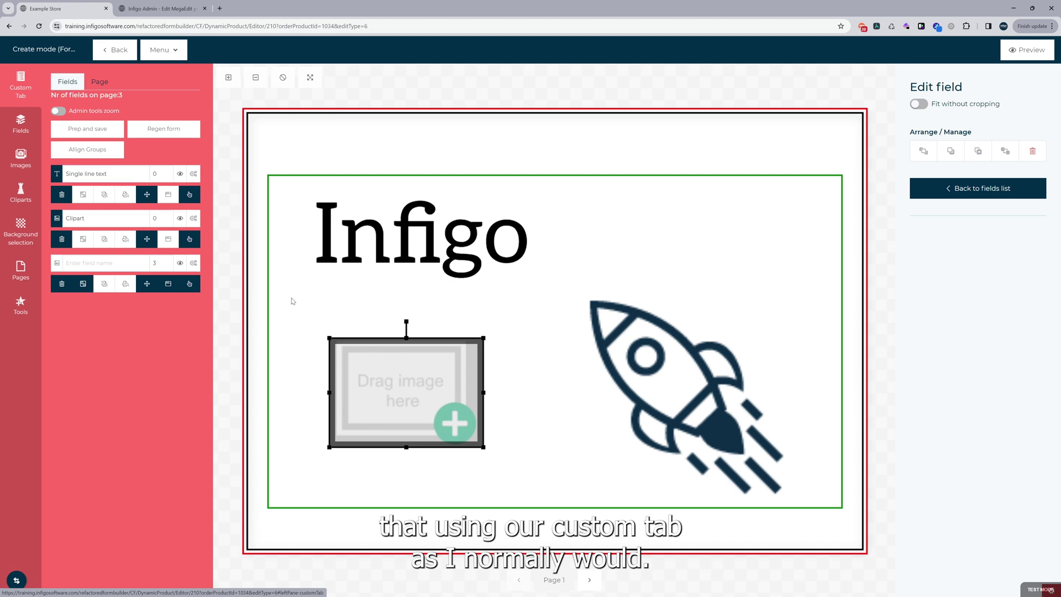
{"action": "left_click", "coordinate": [192, 264]}
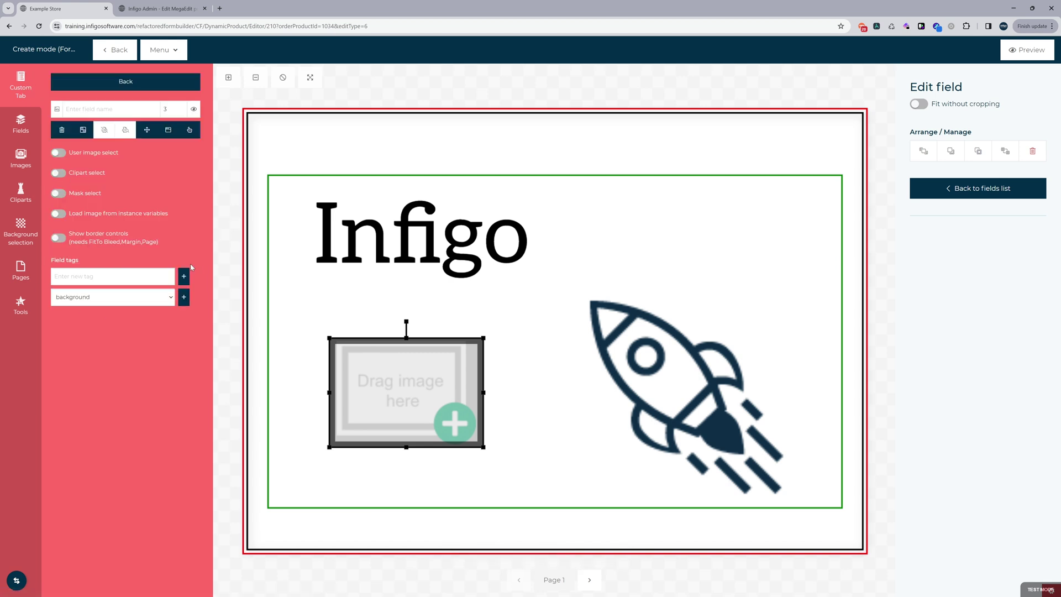
{"action": "left_click", "coordinate": [58, 173]}
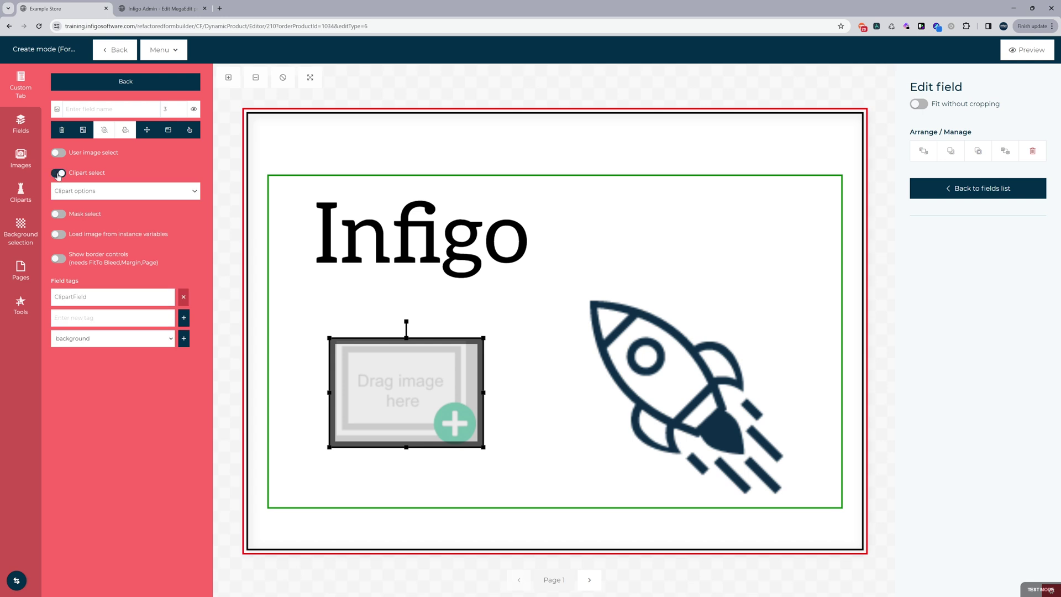
{"action": "left_click", "coordinate": [90, 194]}
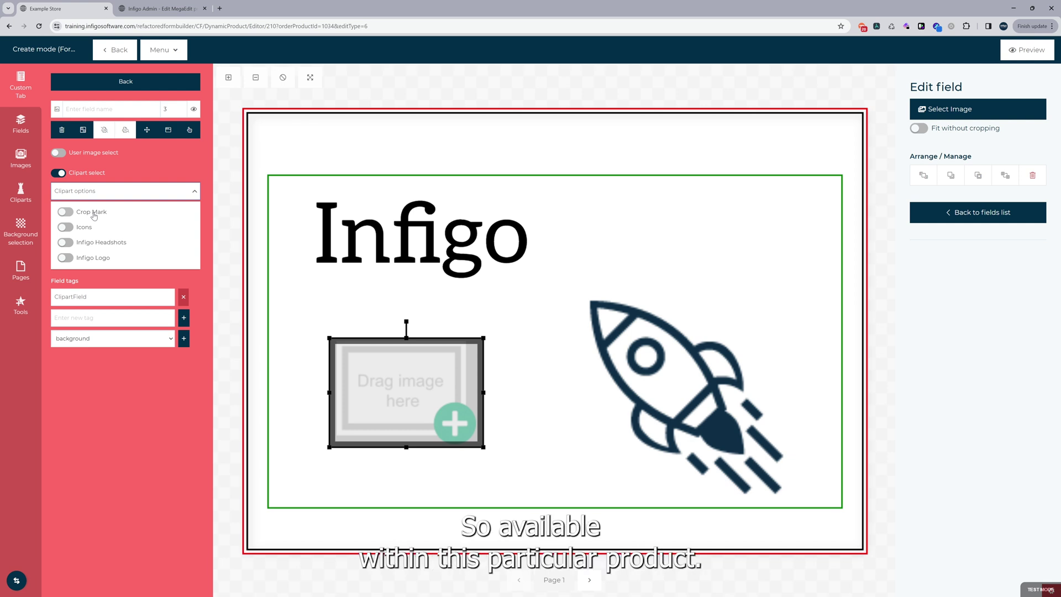
{"action": "left_click", "coordinate": [721, 118]}
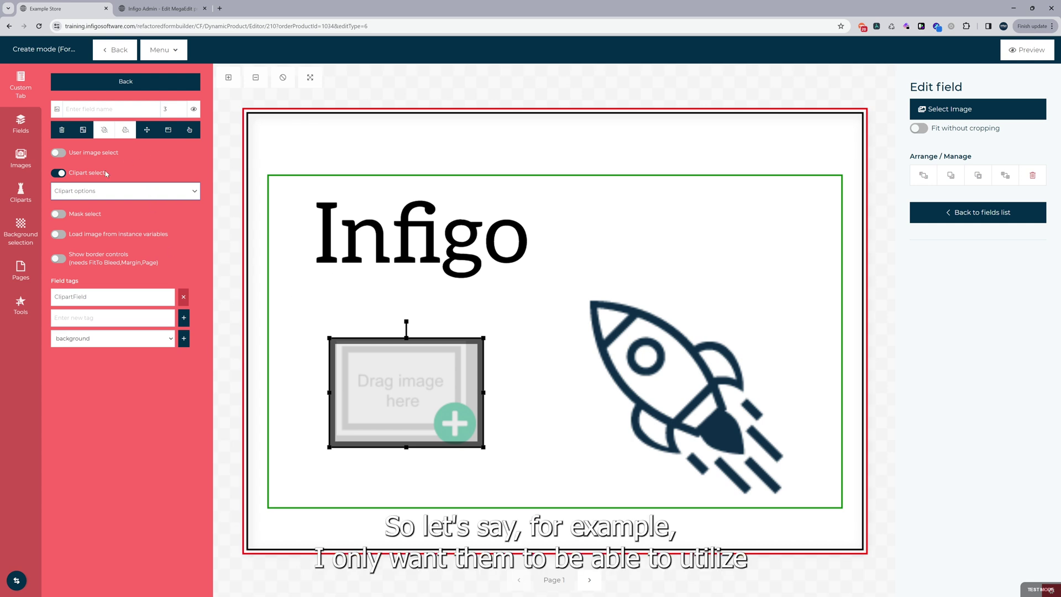
{"action": "left_click", "coordinate": [84, 190]}
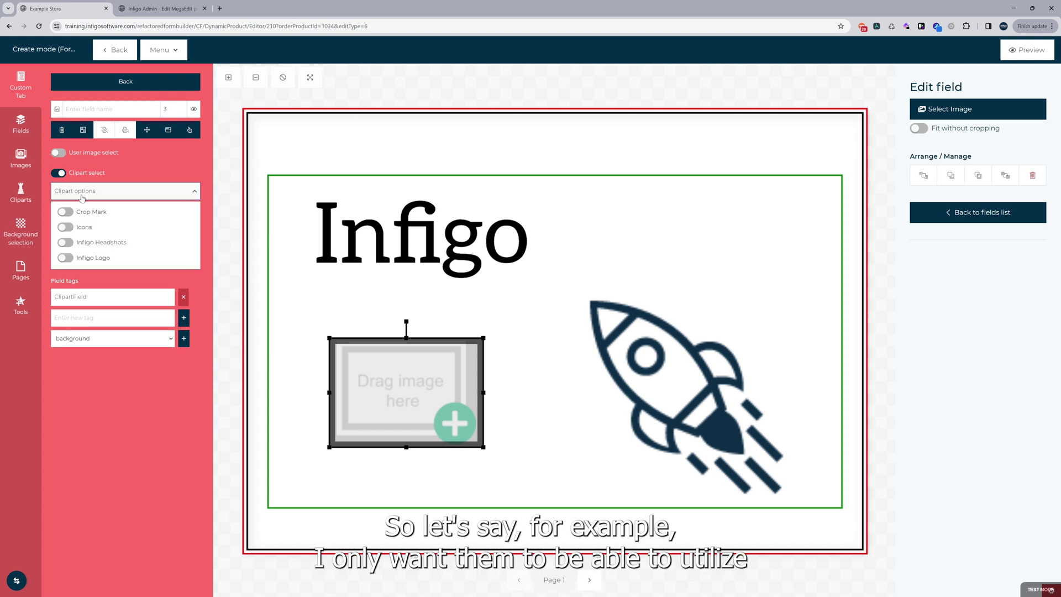
{"action": "left_click", "coordinate": [66, 242]}
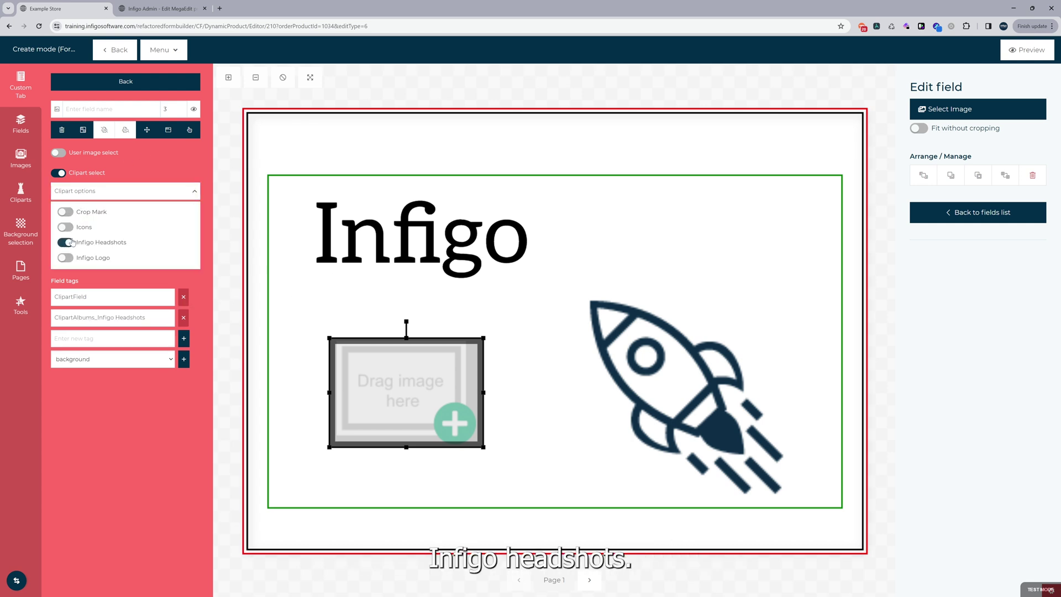
- Add 'ClipartAlbums_Infigo Headshots' to the clipartField brackets under newFieldCustomTags in the script configuration and save it for continued editing
{"action": "left_click", "coordinate": [395, 384]}
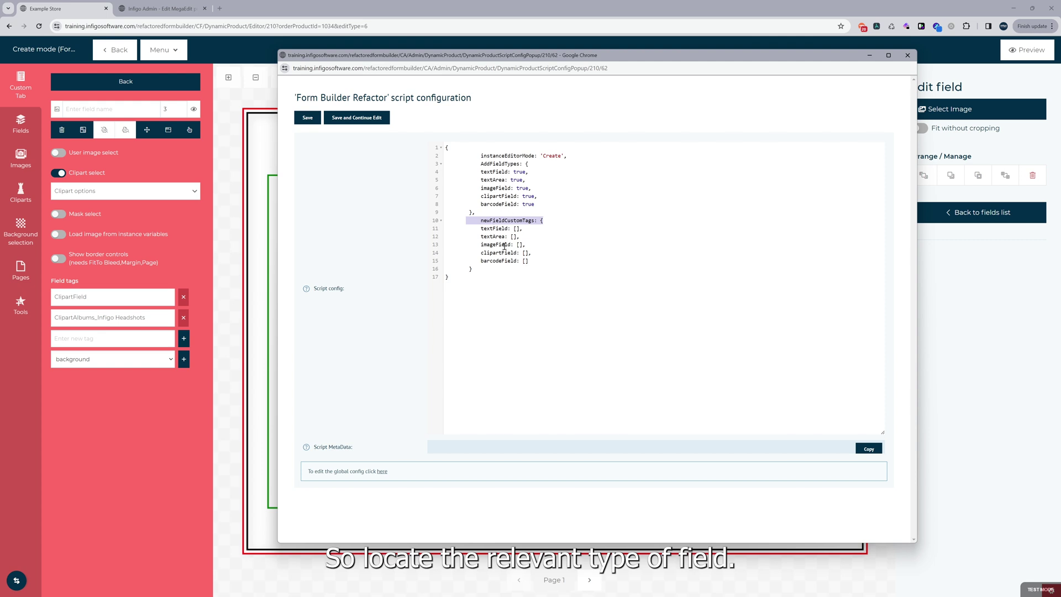
{"action": "left_click", "coordinate": [525, 253]}
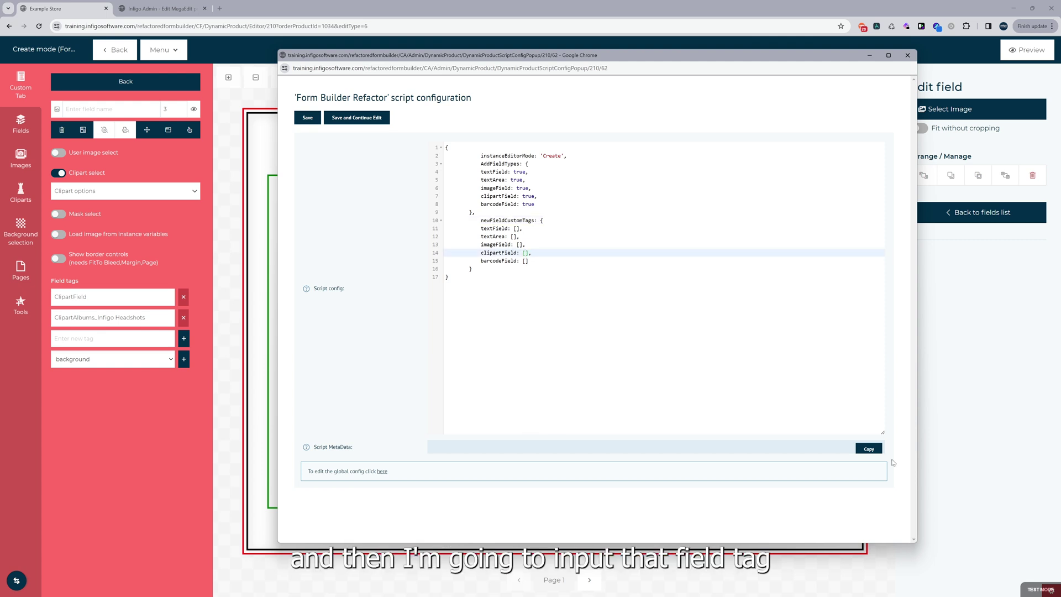
{"action": "type", "text": "'ClipartAlbums_Infigo Headshots'"}
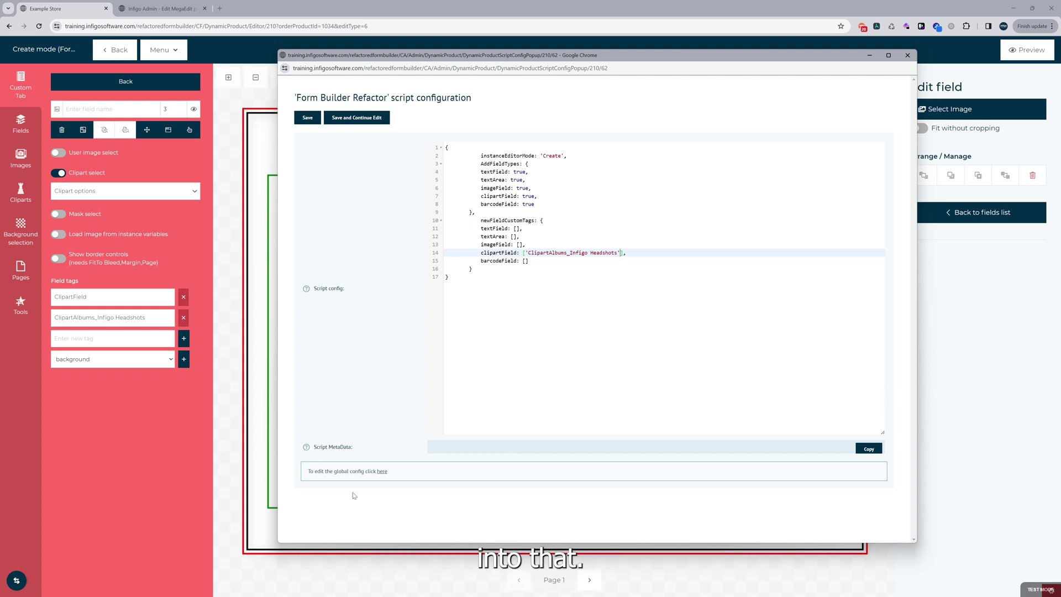
{"action": "left_click", "coordinate": [361, 125]}
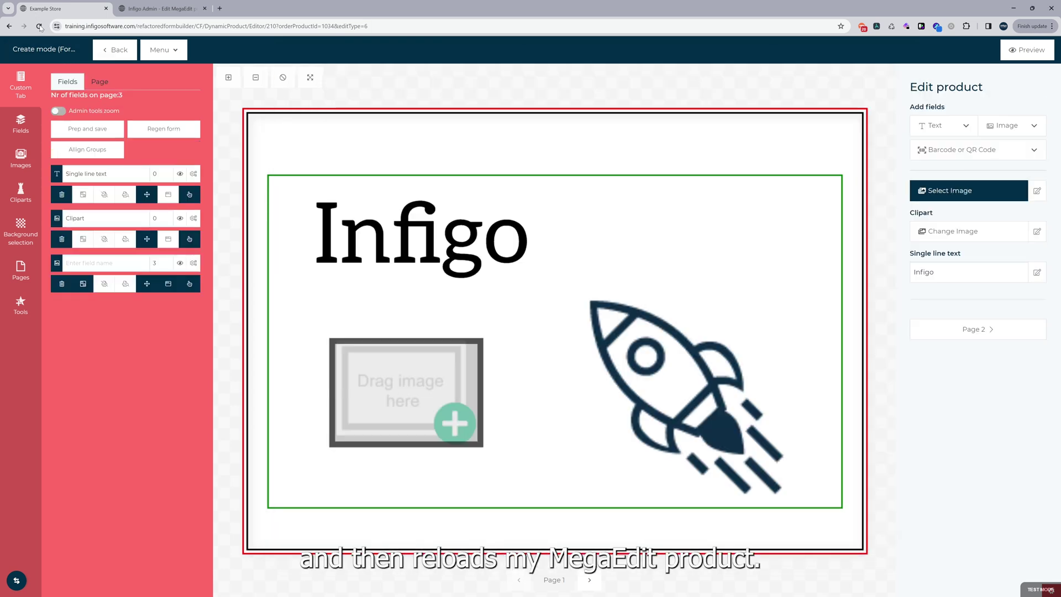
- Reload the product editor, add a new clipart field and place it to the right of the Infigo text, above the rocket
{"action": "left_click", "coordinate": [567, 79]}
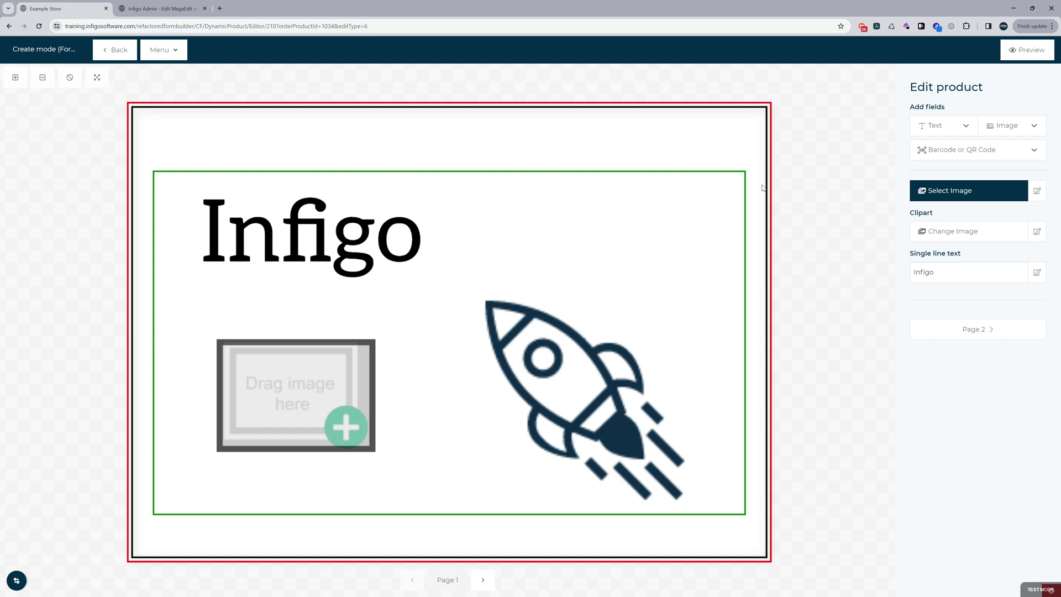
{"action": "left_click", "coordinate": [995, 122]}
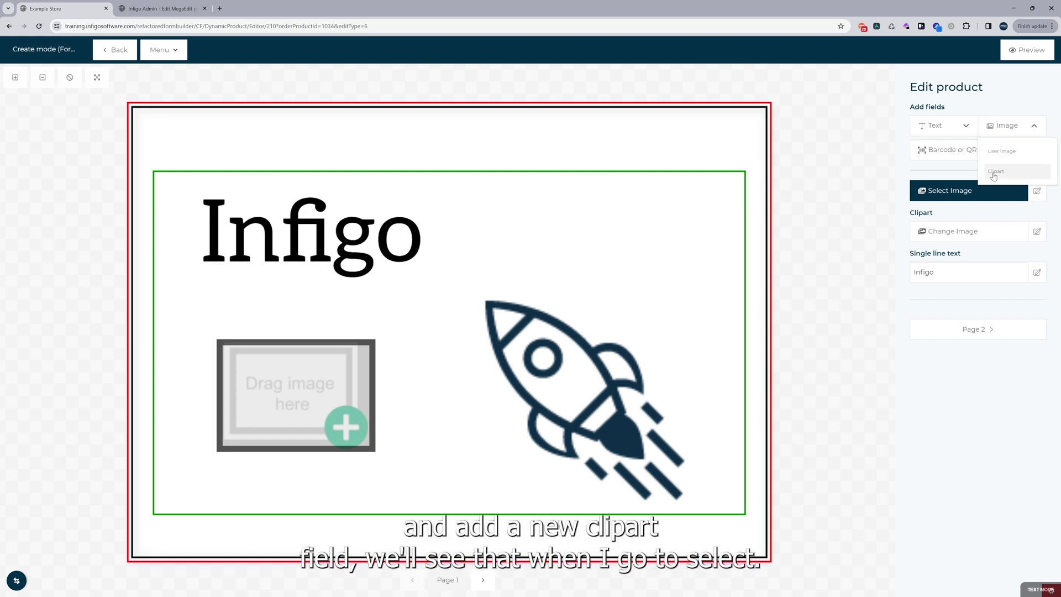
{"action": "left_click", "coordinate": [996, 172]}
{"action": "left_click_drag", "start_coordinate": [440, 288], "coordinate": [559, 199]}
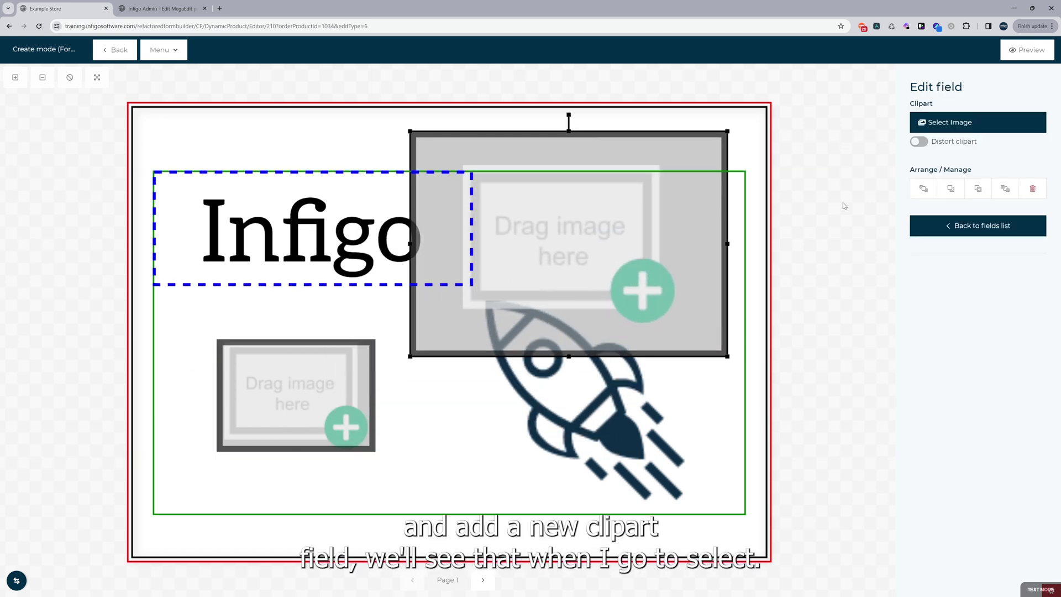
- Fill the new clipart field with the bald man's headshot and replace it with the bearded man in a white shirt on navy
{"action": "left_click", "coordinate": [935, 122]}
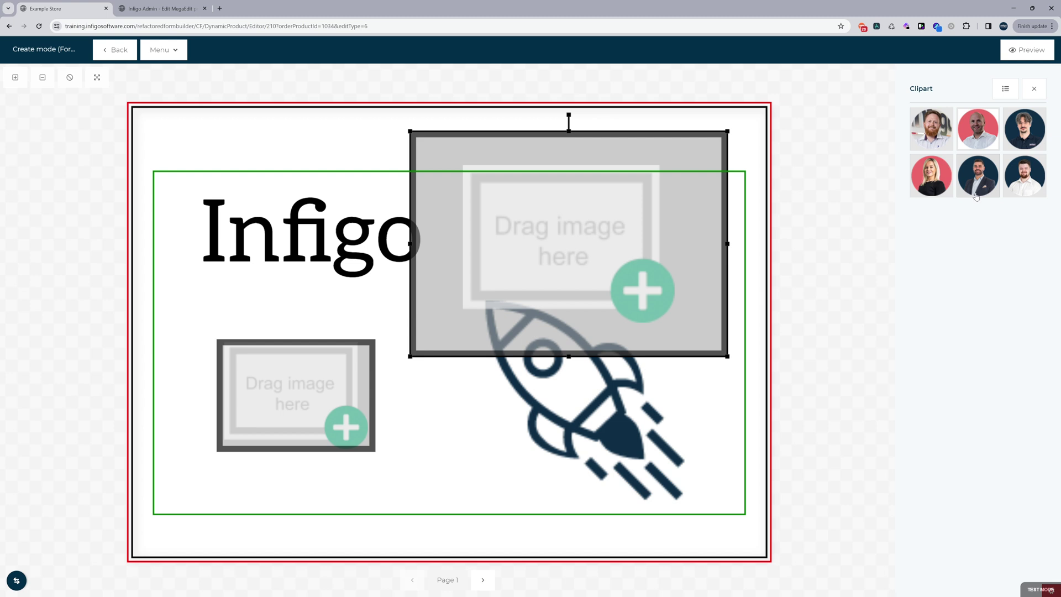
{"action": "left_click", "coordinate": [979, 147]}
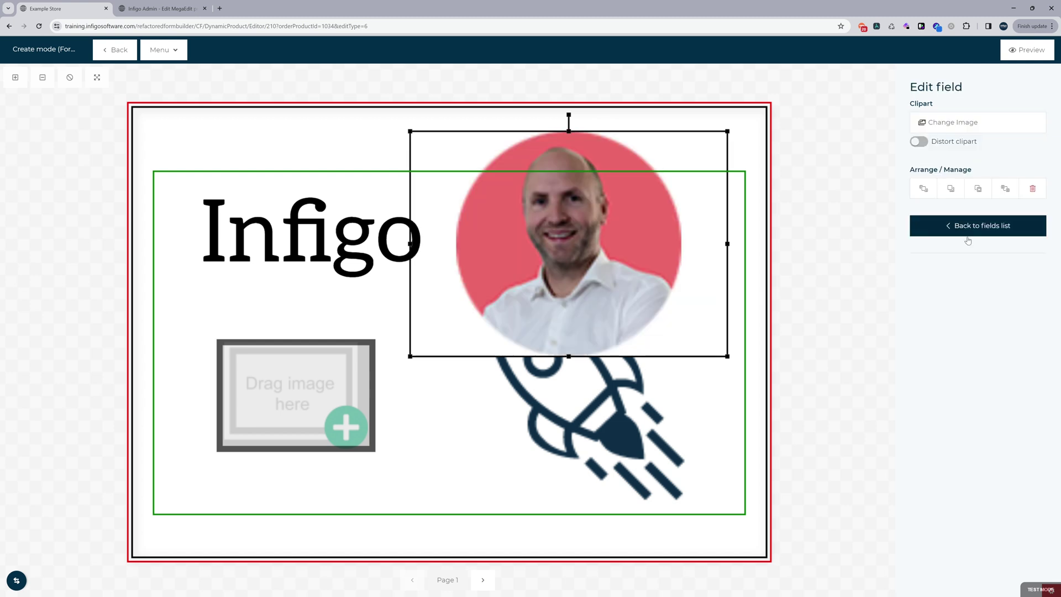
{"action": "left_click", "coordinate": [953, 122]}
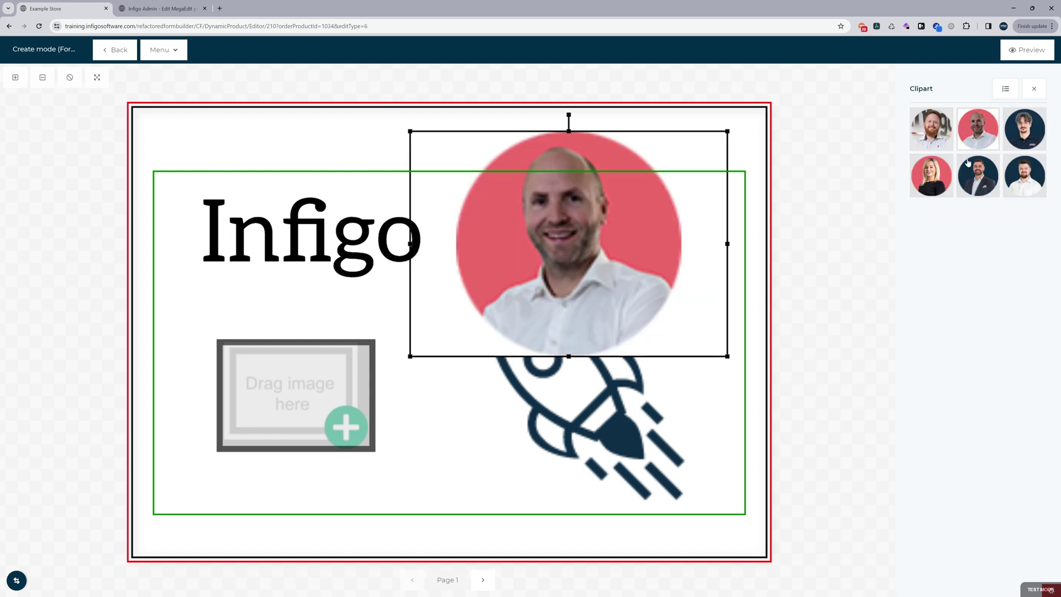
{"action": "left_click", "coordinate": [1024, 175]}
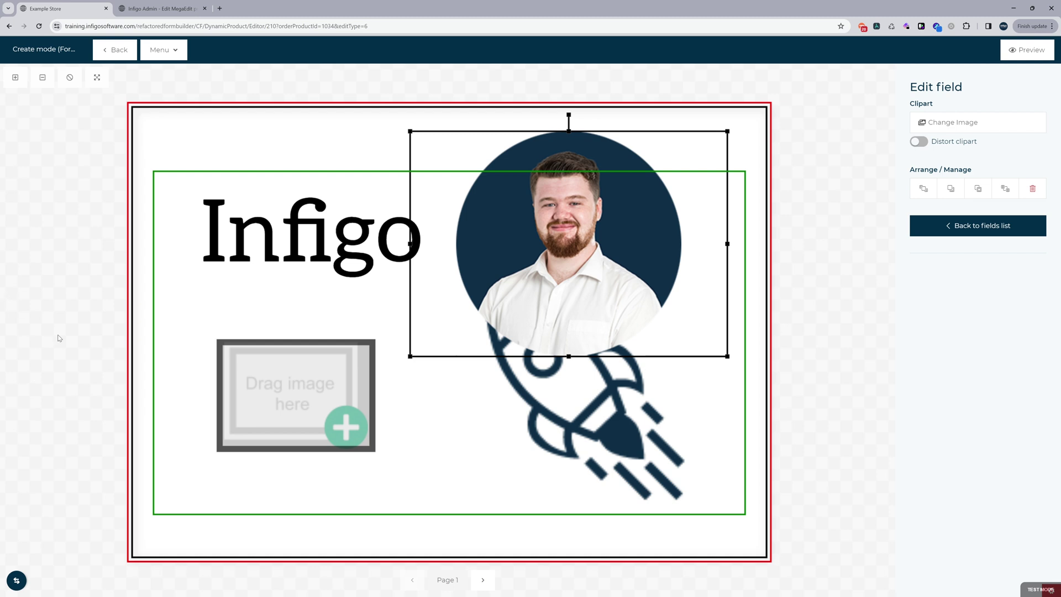